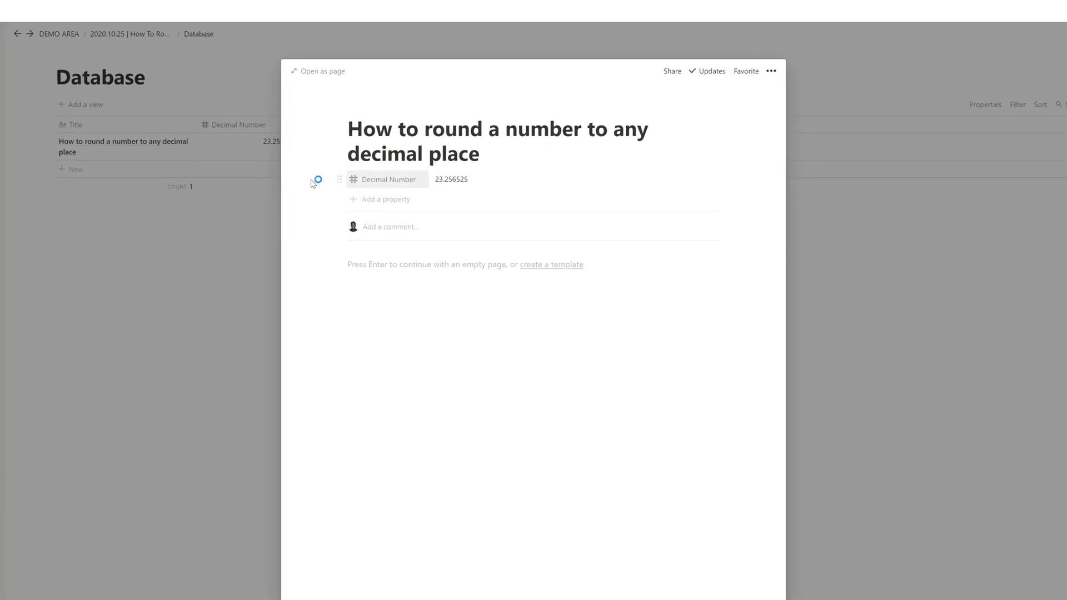
left_click(350, 180)
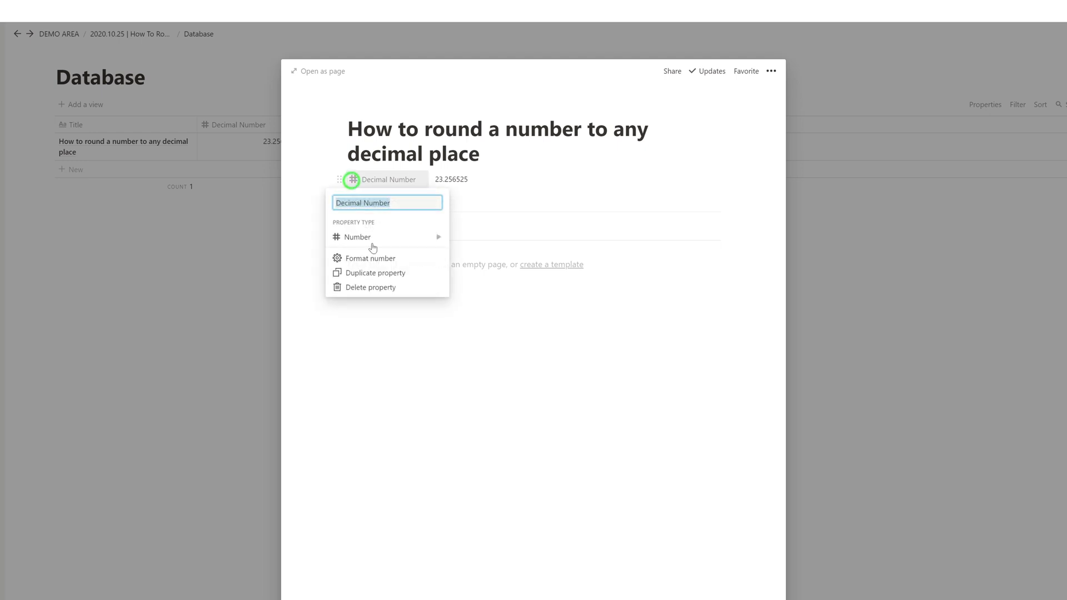
left_click(310, 197)
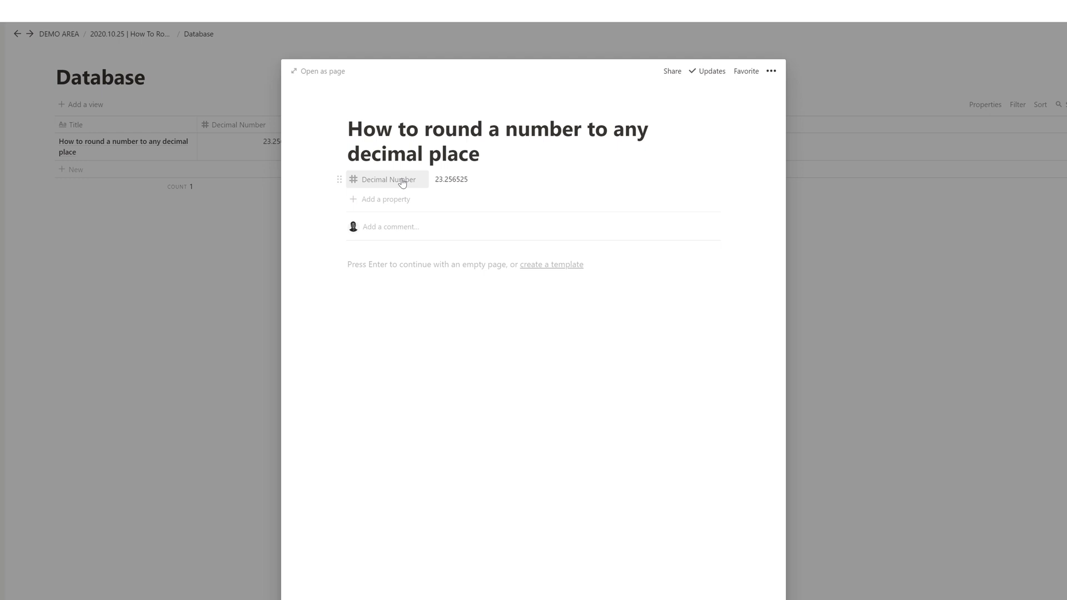
left_click(455, 185)
left_click(495, 183)
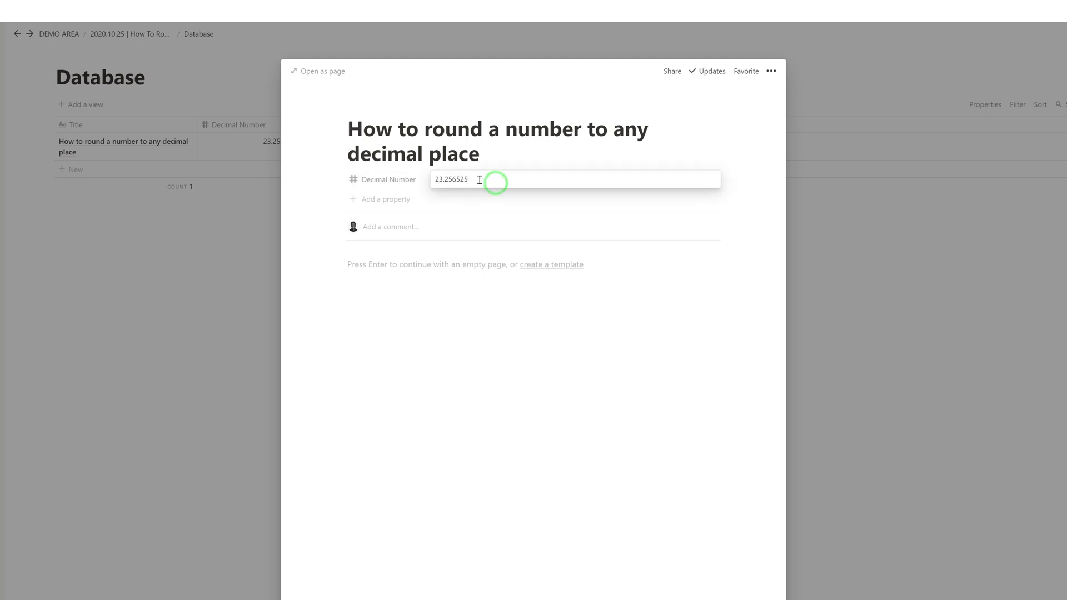
left_click_drag(492, 184, 410, 180)
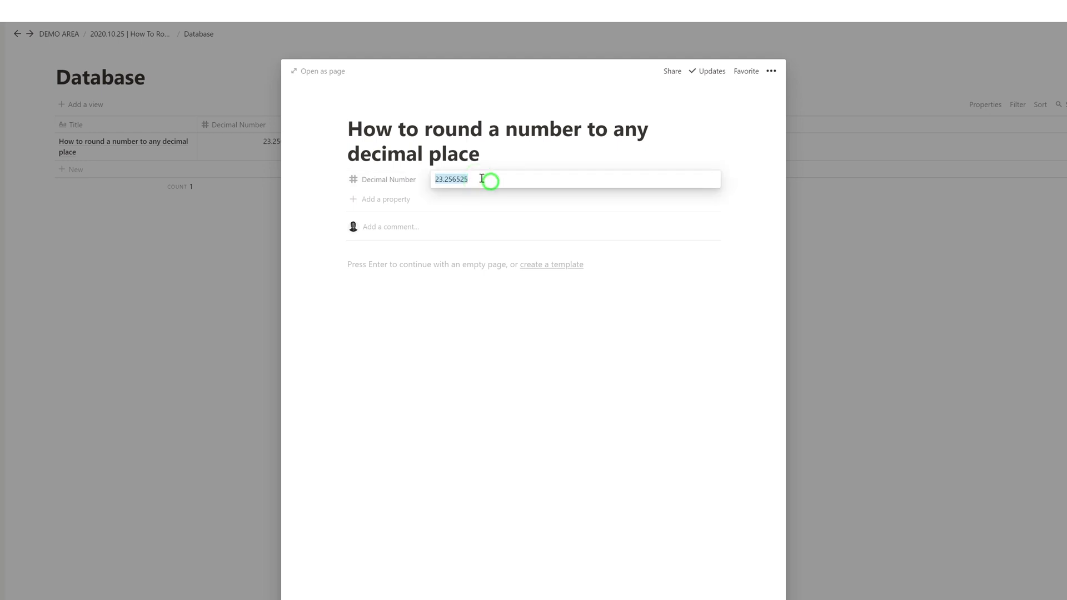
left_click(455, 362)
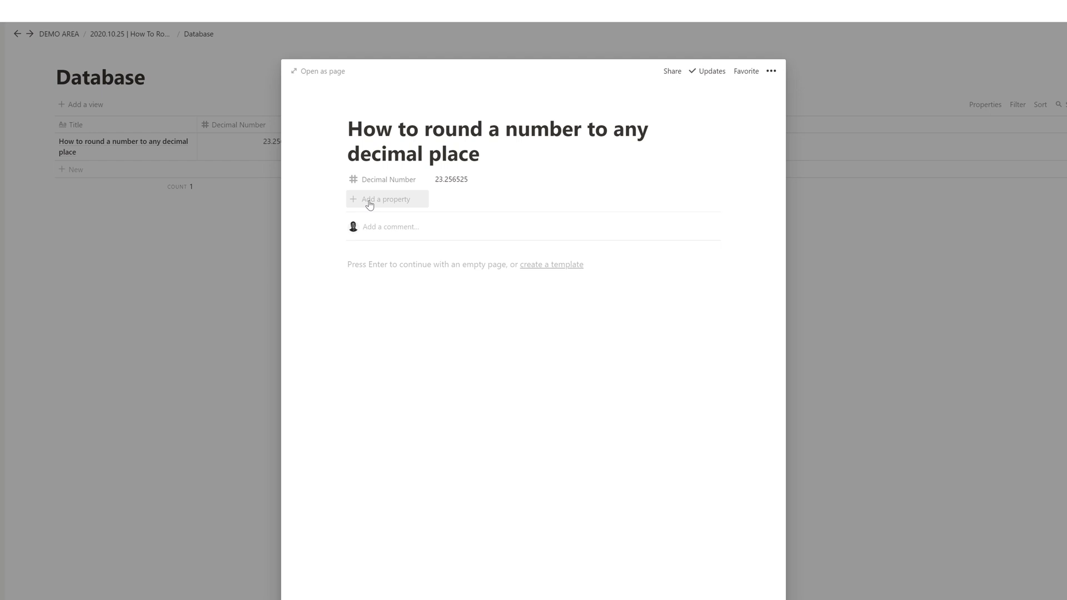
Add a new property below Decimal Number and set its type to Formula.
left_click(370, 205)
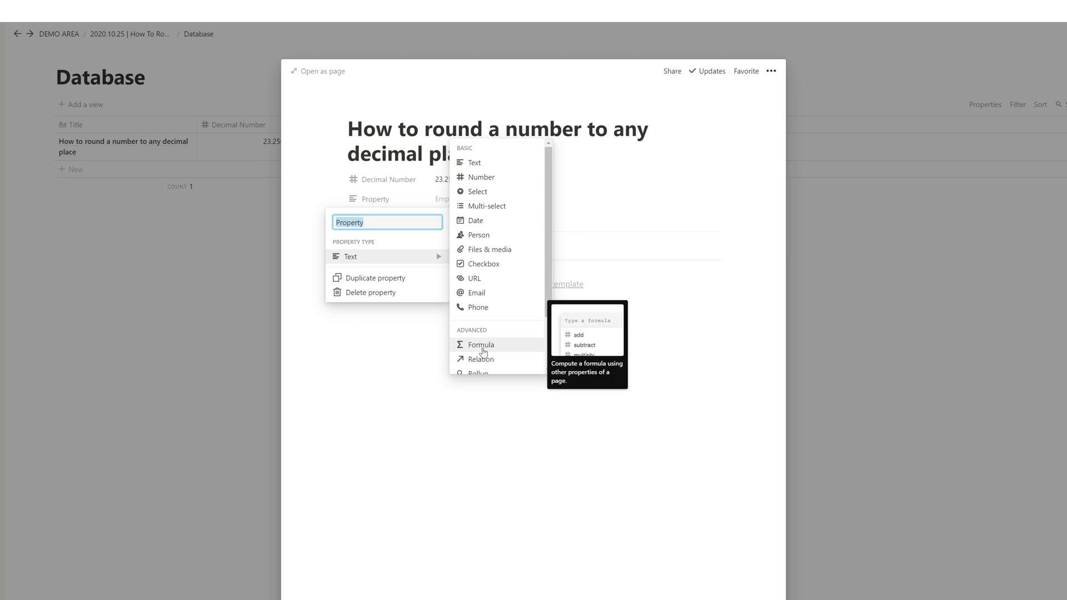
left_click(483, 347)
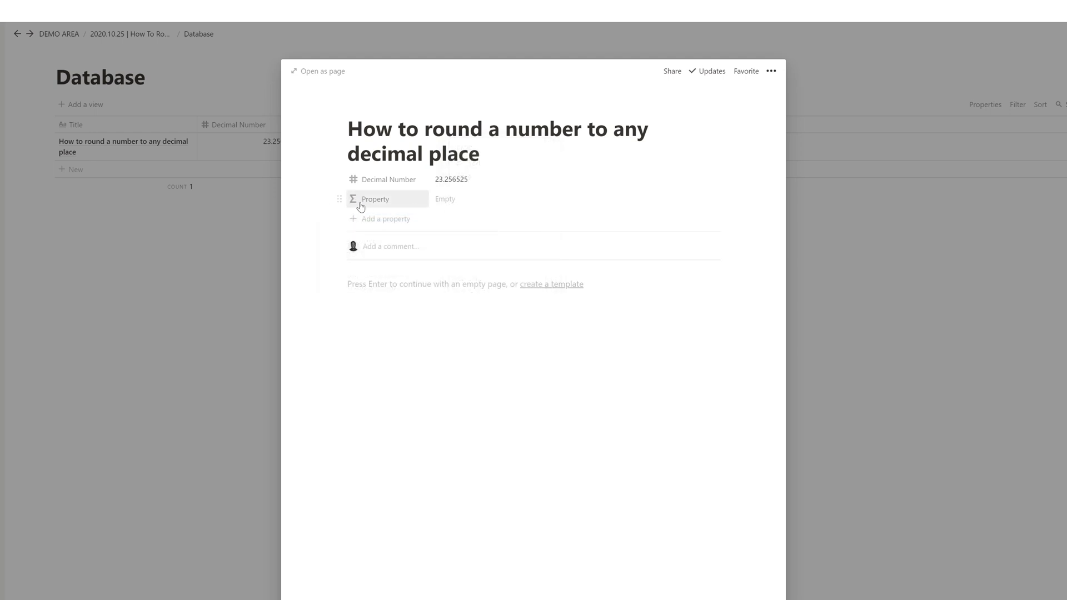
Open the new property's formula editor and insert the round function.
left_click(452, 203)
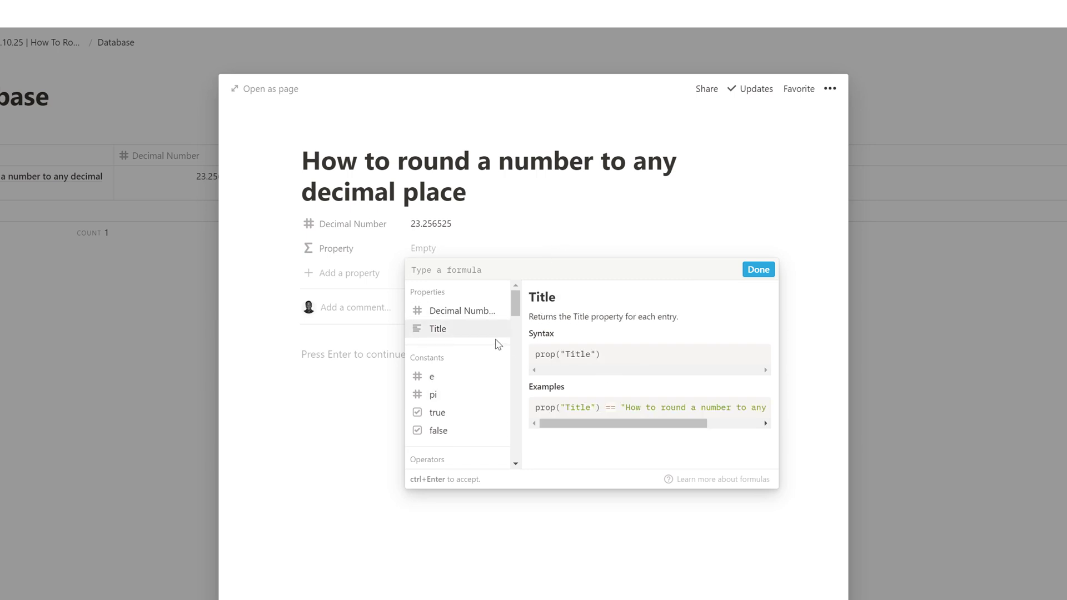
scroll(453, 381, "down", 3)
scroll(450, 381, "down", 5)
scroll(444, 382, "down", 2)
scroll(444, 382, "up", 10)
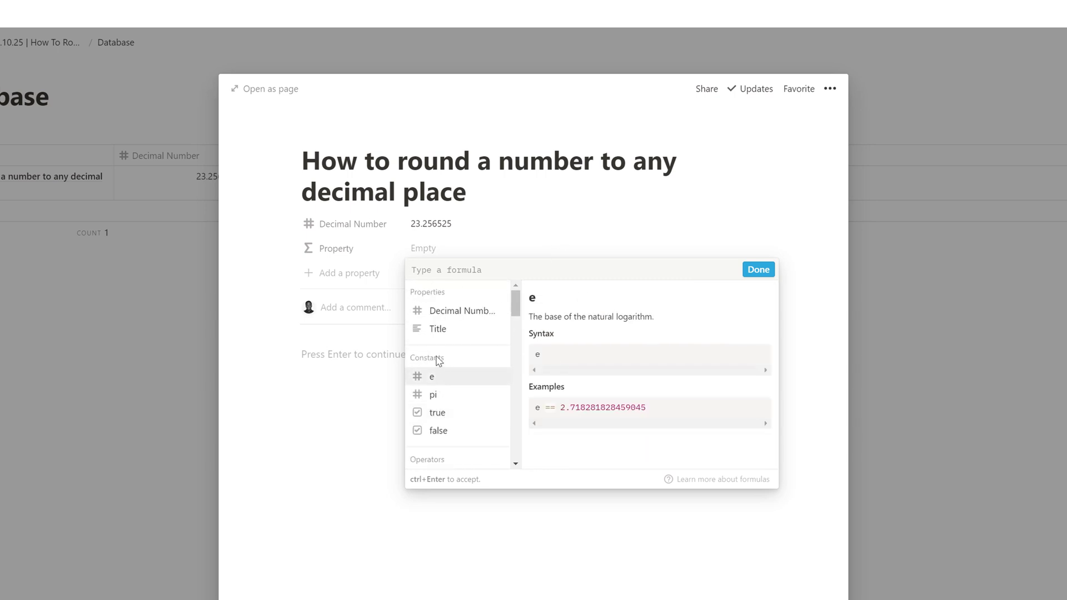
left_click(486, 274)
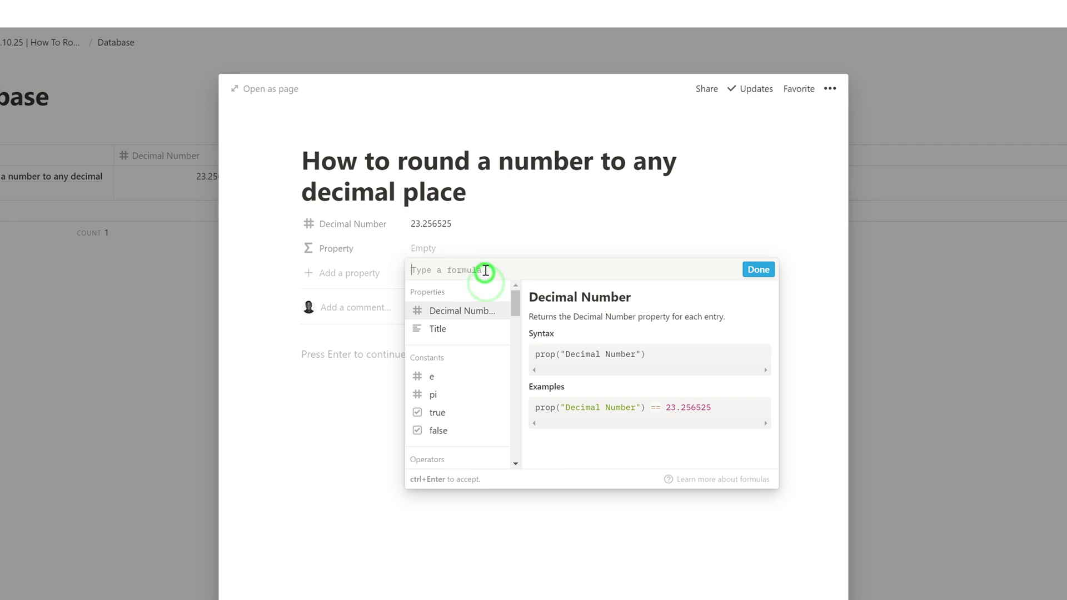
type("round")
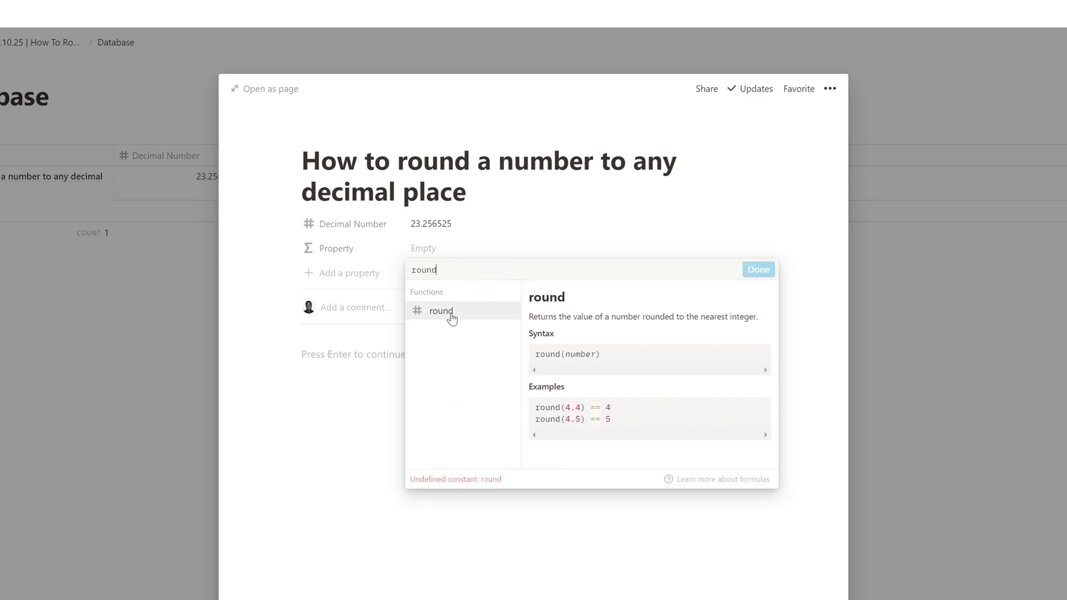
left_click(451, 316)
Review the round function's description and its example round(4.4) == 4.
left_click_drag(530, 316, 700, 317)
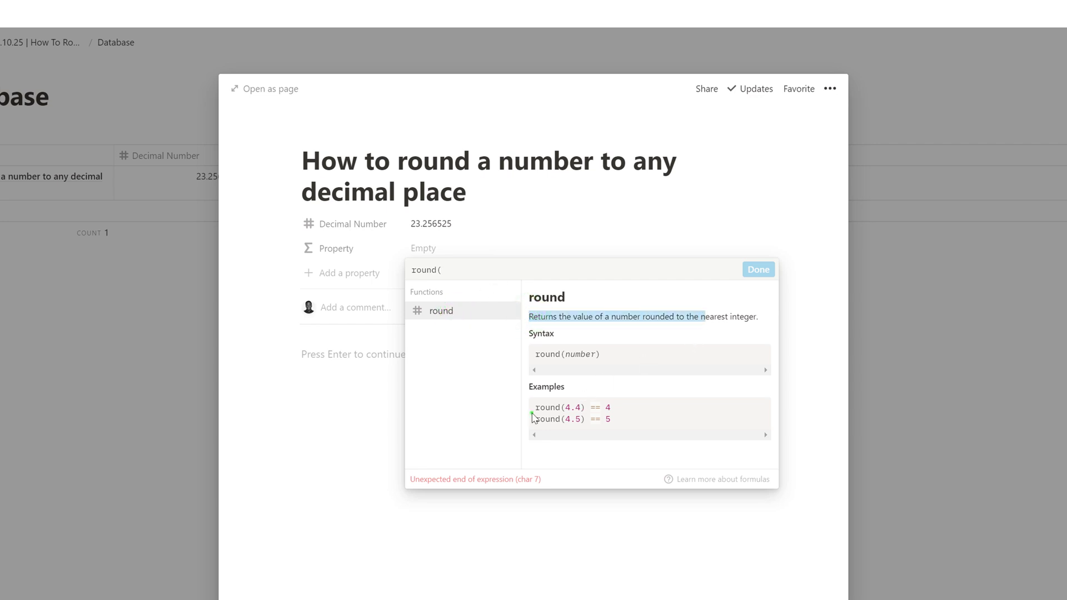
left_click_drag(533, 415, 616, 421)
left_click(589, 409)
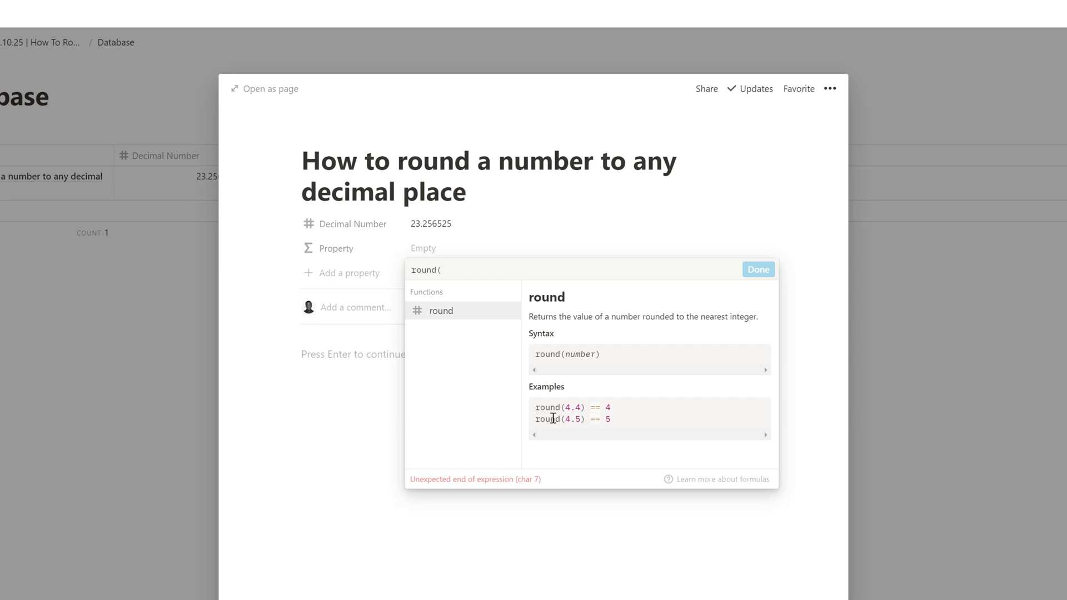
left_click_drag(533, 411, 612, 408)
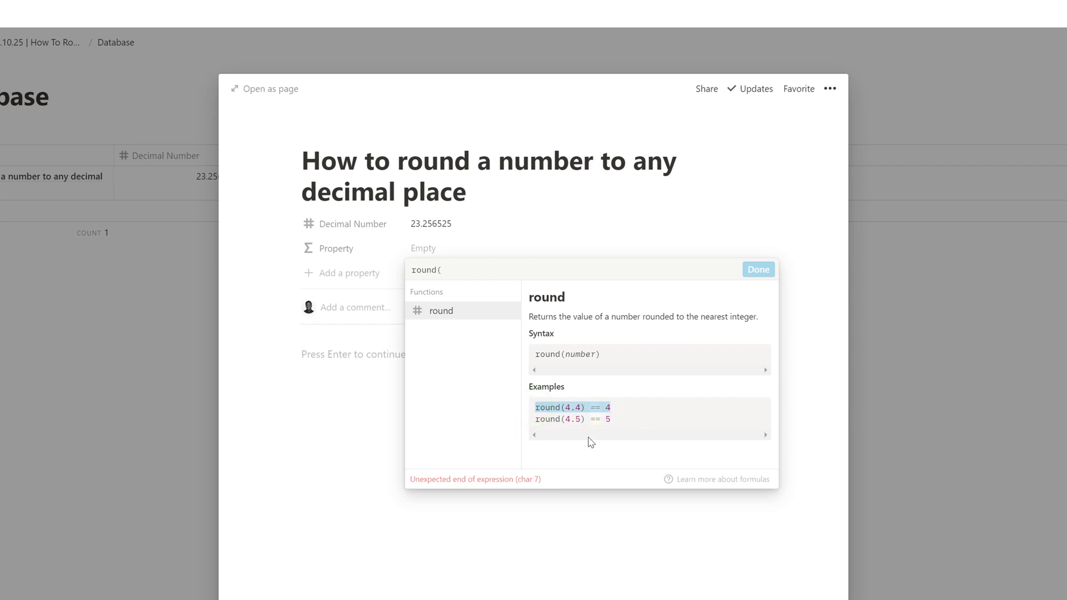
left_click(450, 273)
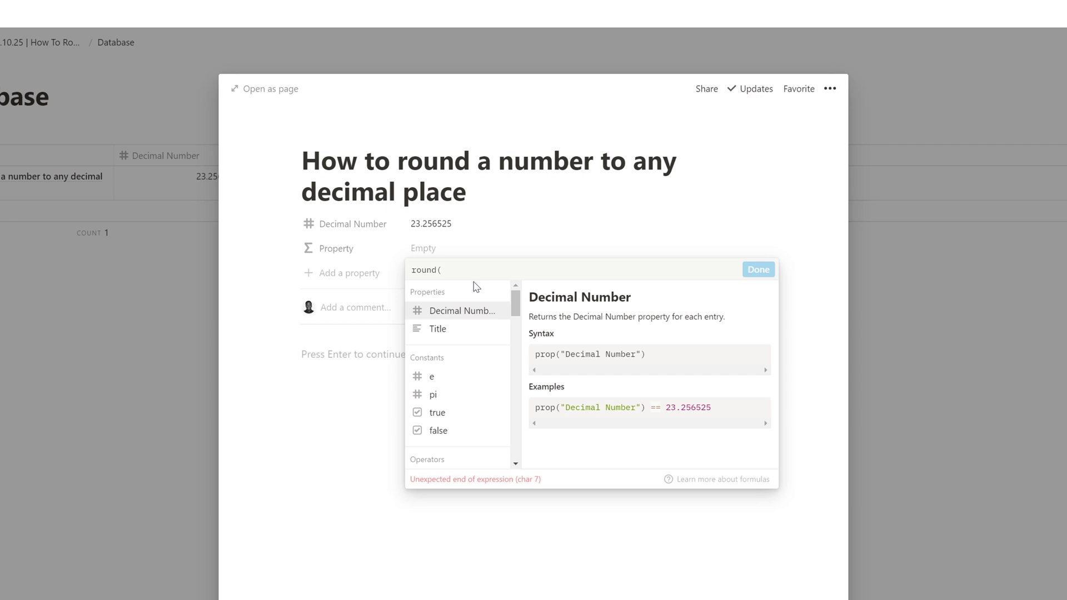
type("5")
Write round(prop("Decimal Number")*100)/100, fixing typos, so the property shows 23.26.
key("BackSpace")
left_click(452, 271)
type("d")
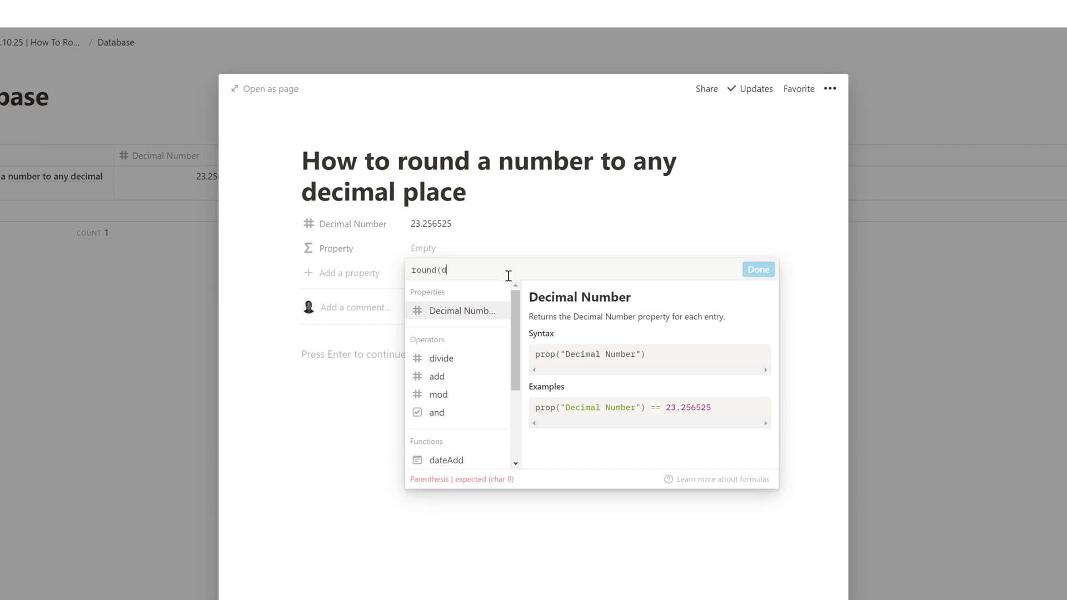
type("e")
key("BackSpace")
key("BackSpace")
left_click(467, 311)
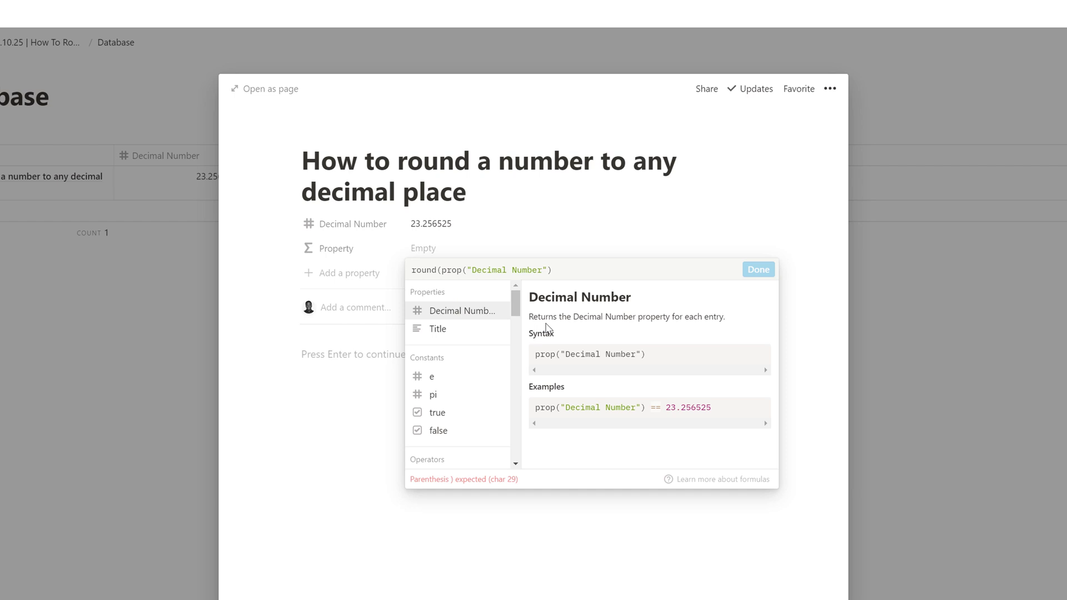
type("*100")
type(")")
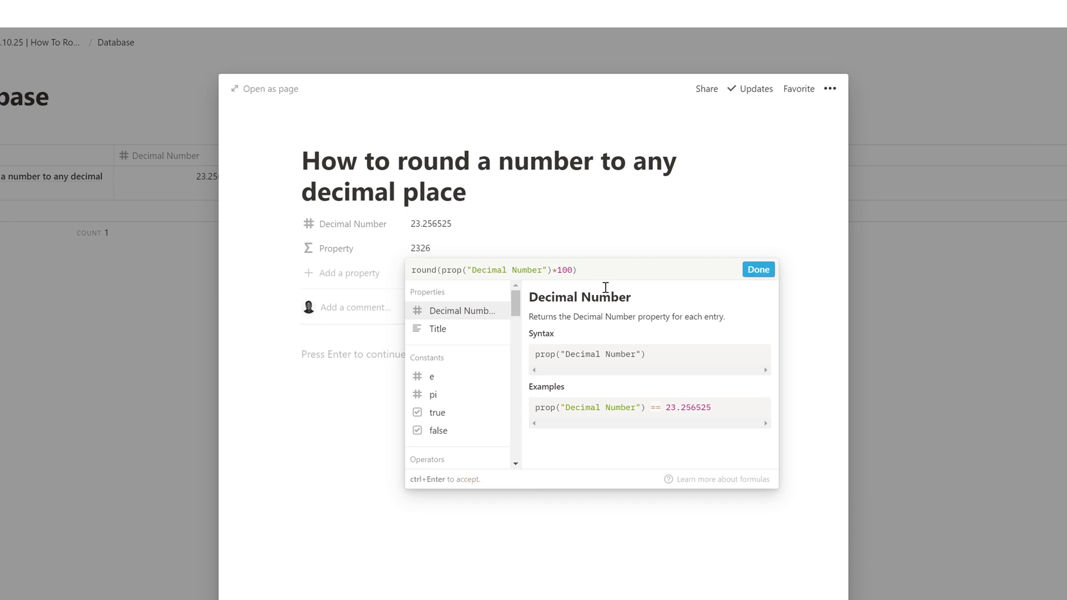
type("/100")
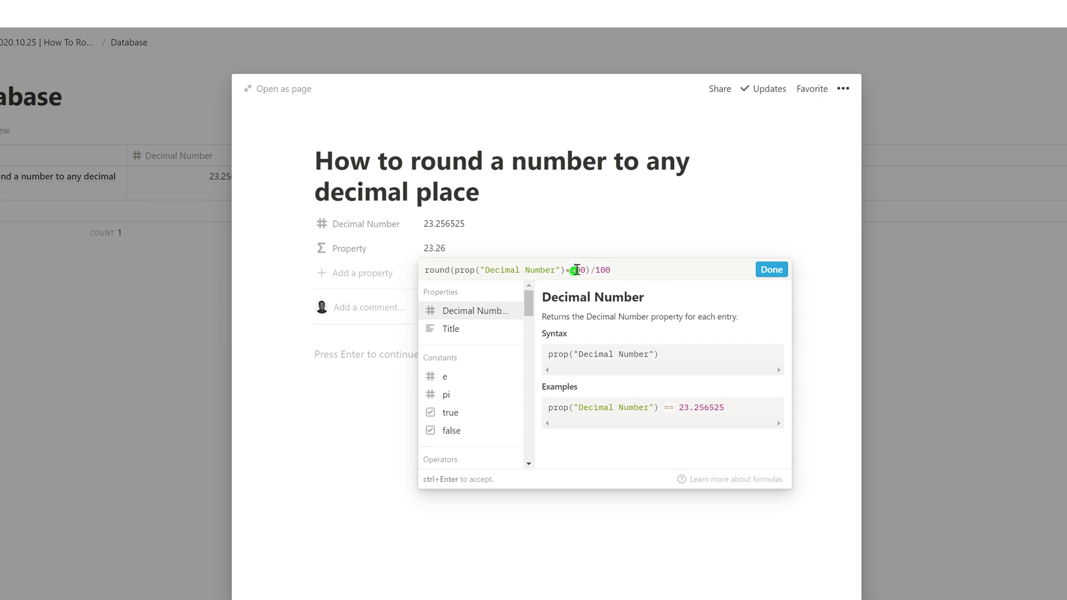
Reduce the formula's multiplier and divisor from 100 to 10.
left_click(573, 270)
key("Delete")
left_click(614, 270)
key("BackSpace")
Set both multiplier and divisor to 1000 so the property shows 23.257.
left_click(595, 269)
double_click(597, 269)
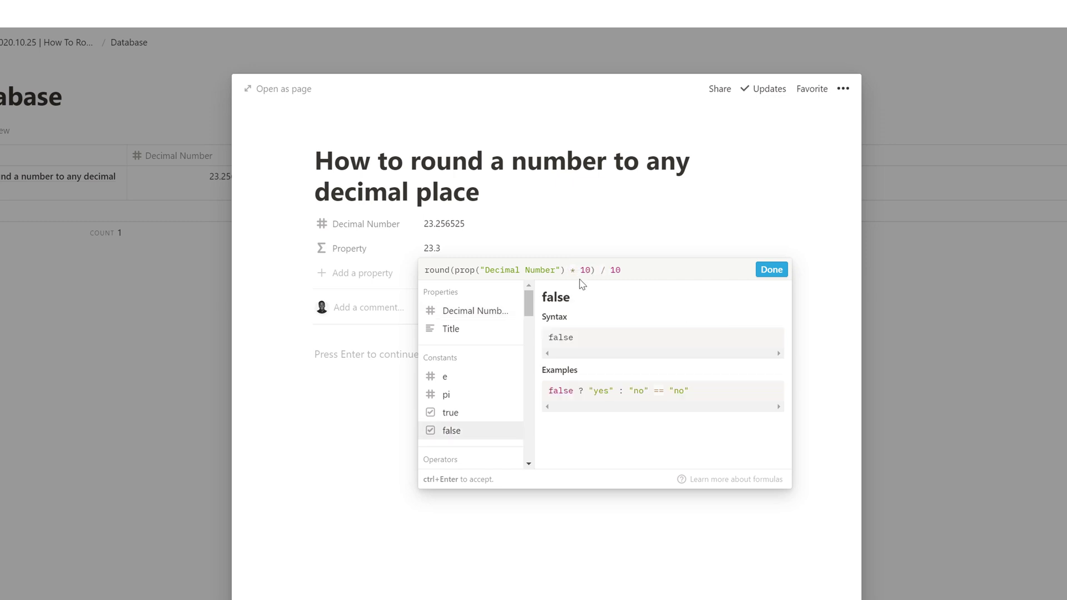
left_click(588, 269)
type("0")
type("00")
left_click(633, 269)
type("00")
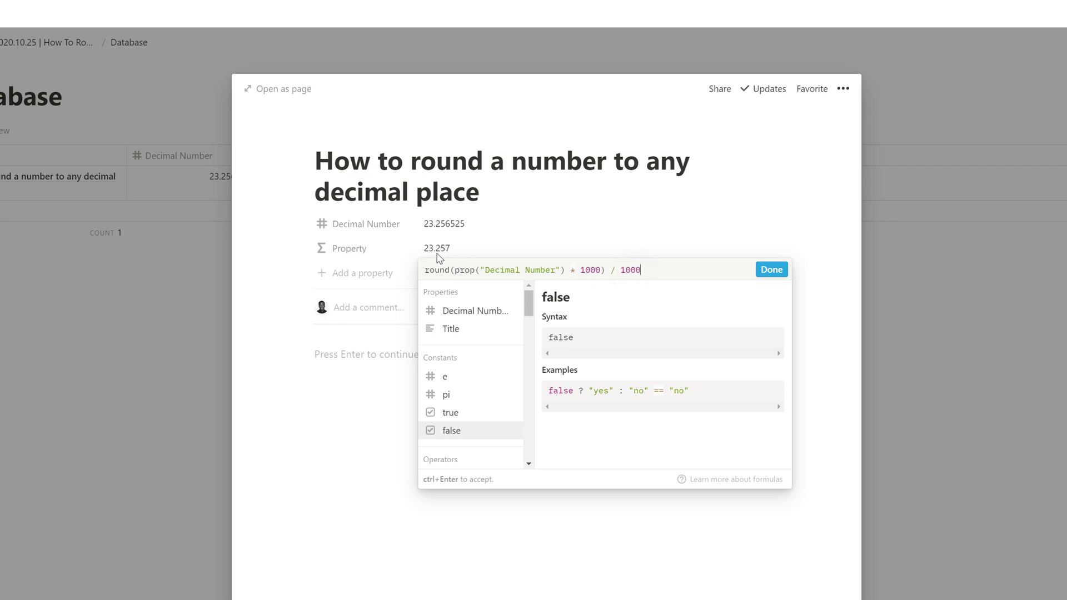